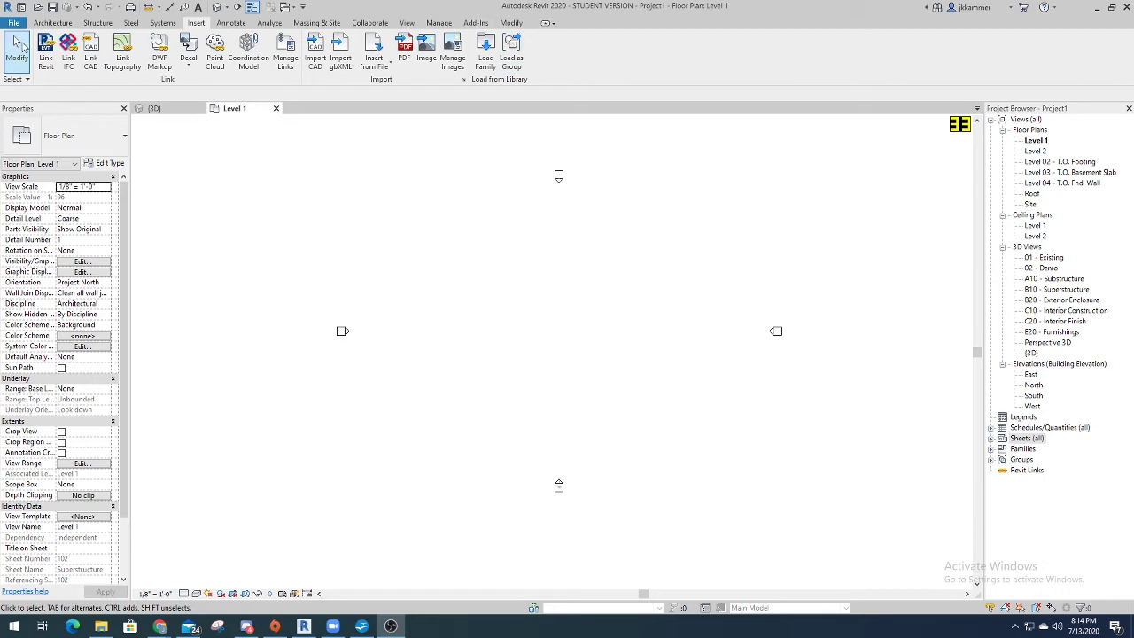
# Draw a closed 88' by 36' rectangle of walls on the Level 1 plan
pyautogui.click(18, 48)
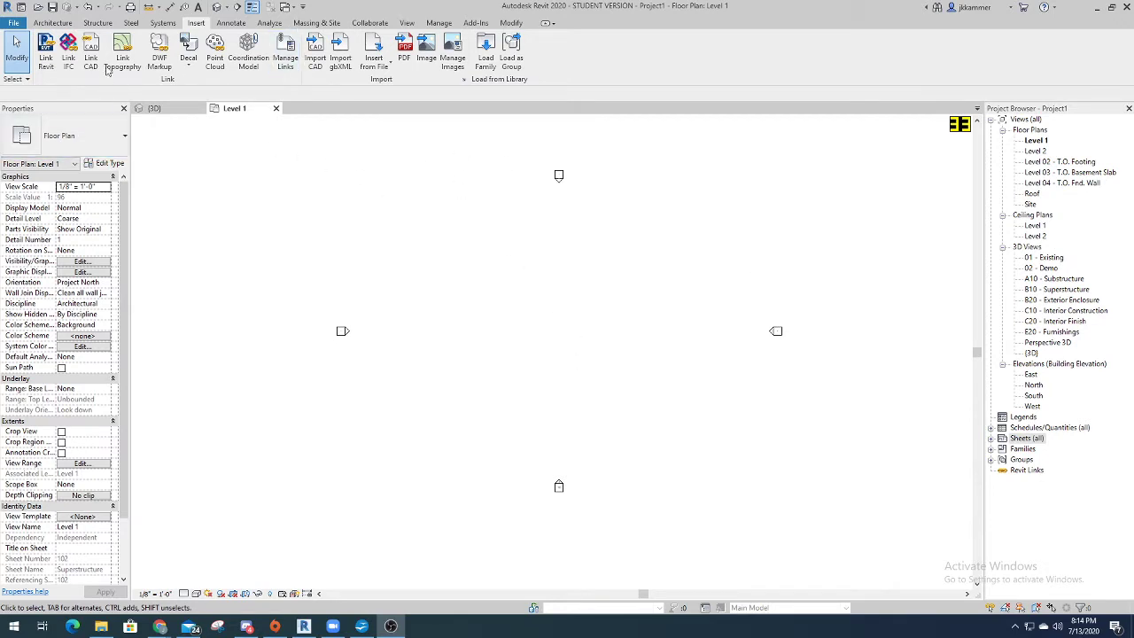
pyautogui.click(53, 22)
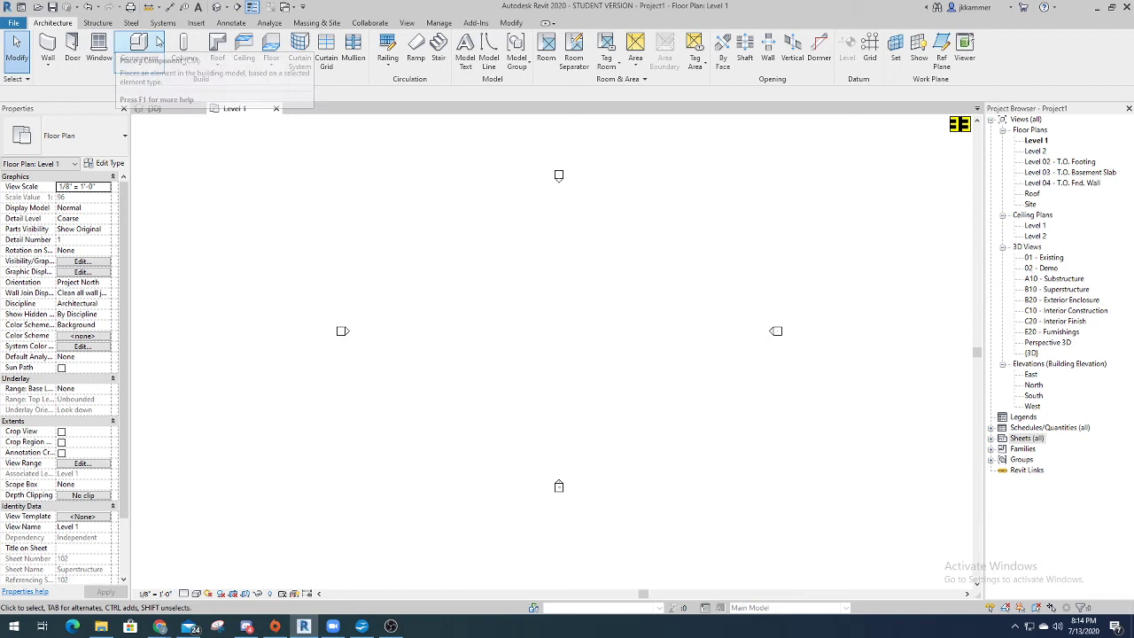
pyautogui.click(47, 46)
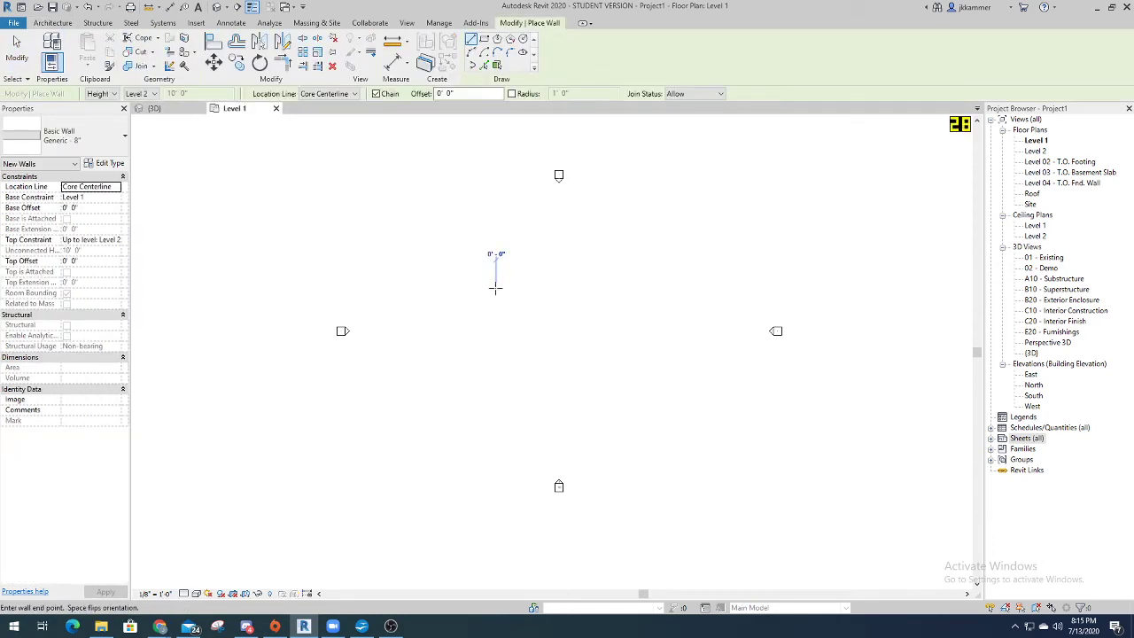
pyautogui.click(496, 288)
pyautogui.click(496, 361)
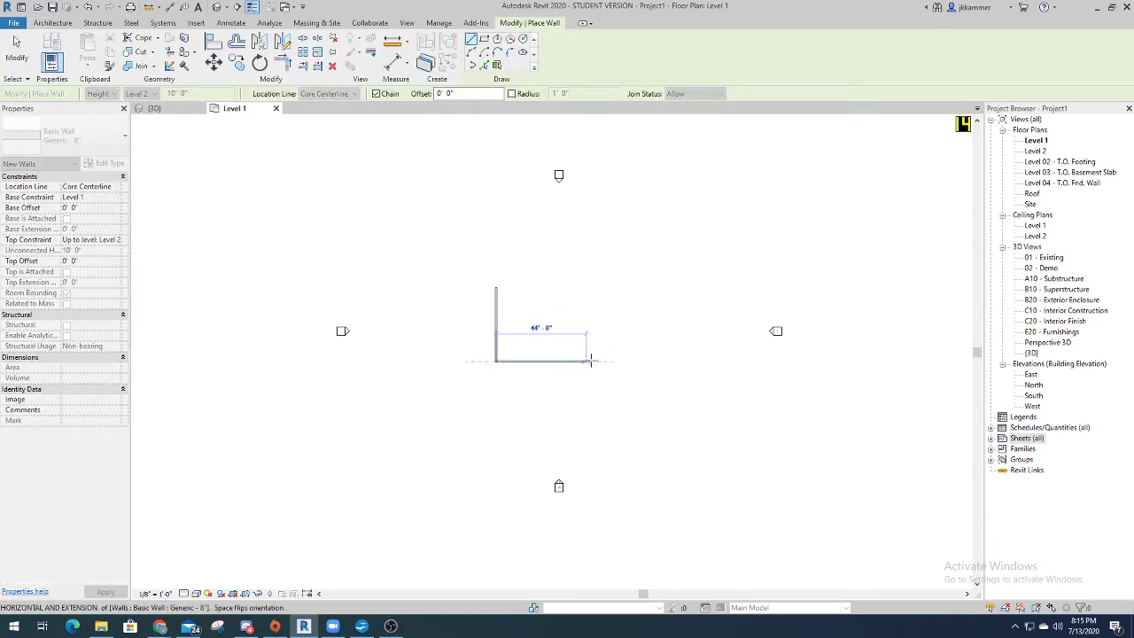
pyautogui.click(677, 361)
pyautogui.click(677, 288)
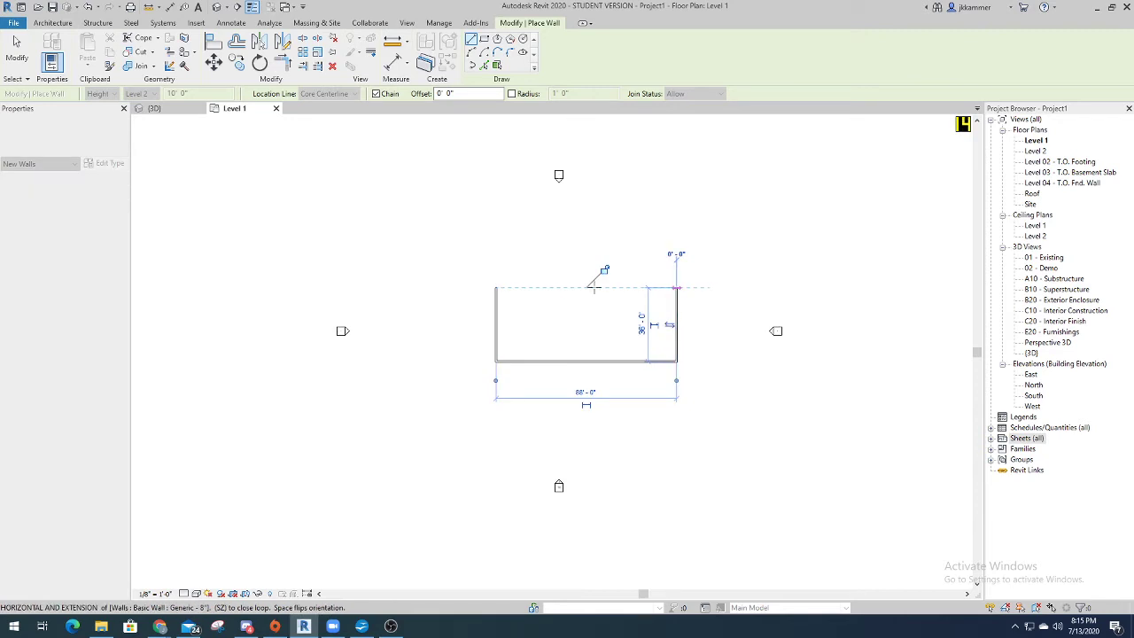
pyautogui.click(496, 288)
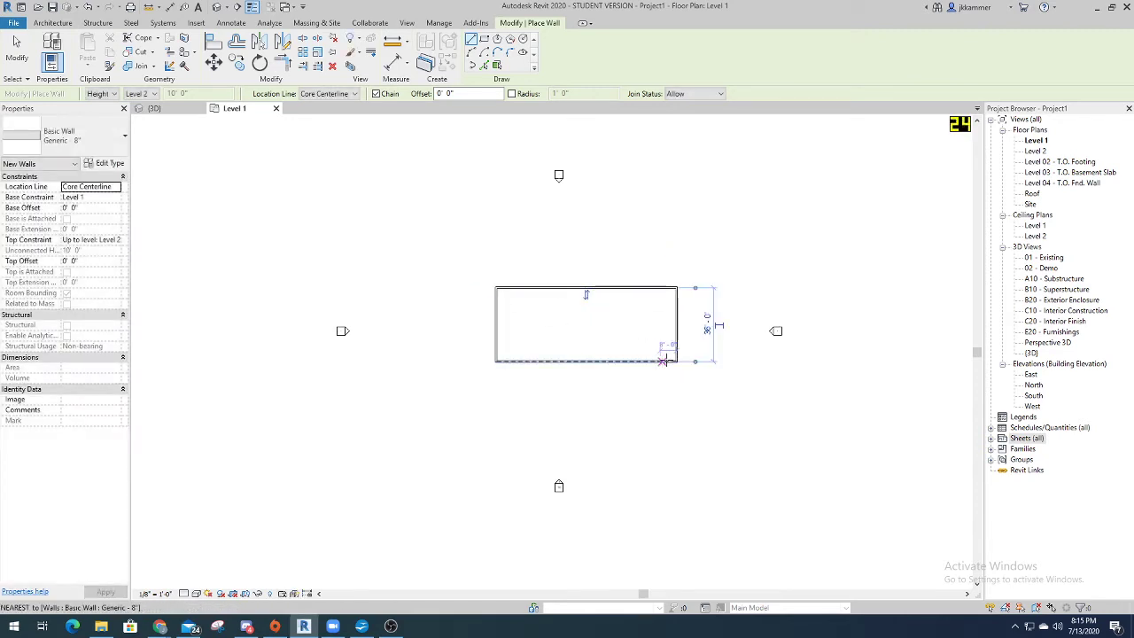
# Finish the walls and expand Sheets (all) to list sheets 000, 101 and 102
pyautogui.press('Escape')
pyautogui.press('Escape')
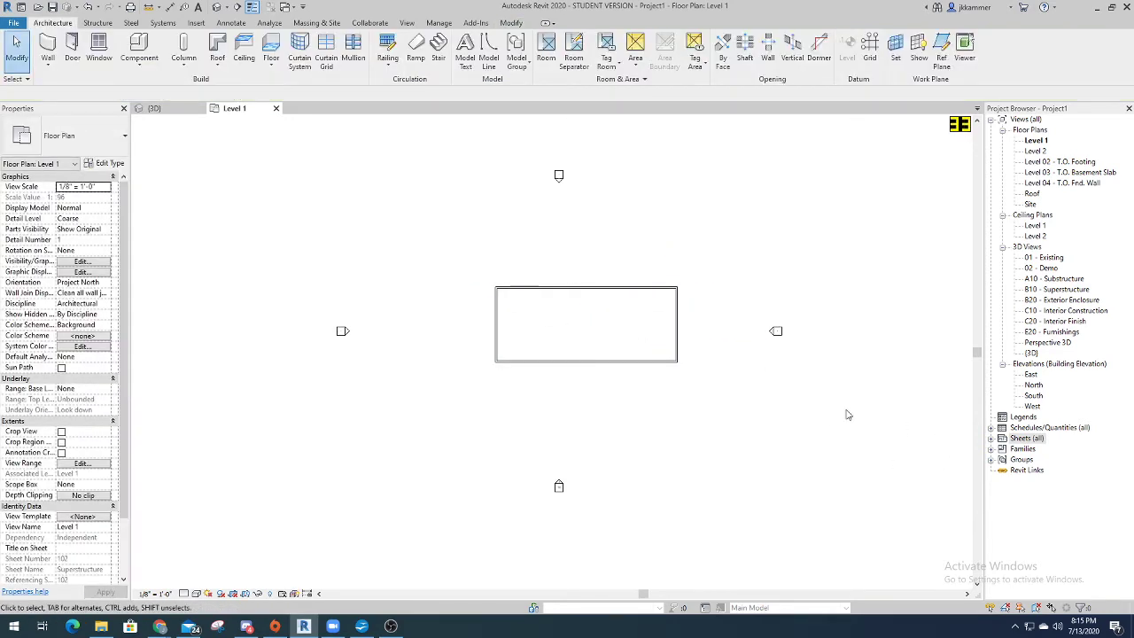
pyautogui.click(998, 441)
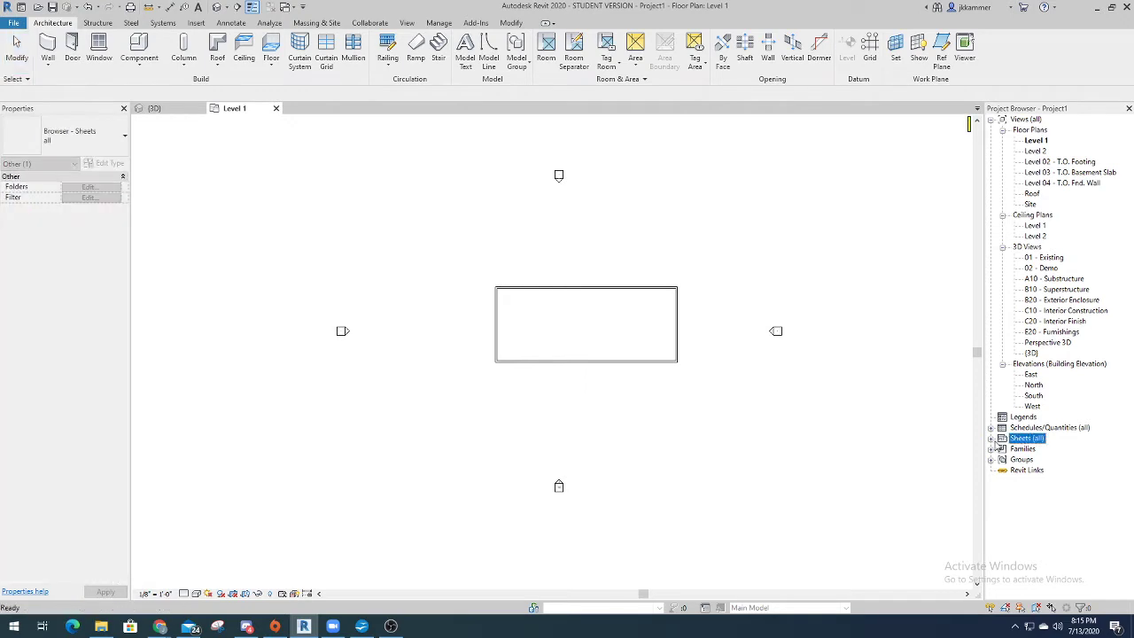
pyautogui.click(992, 438)
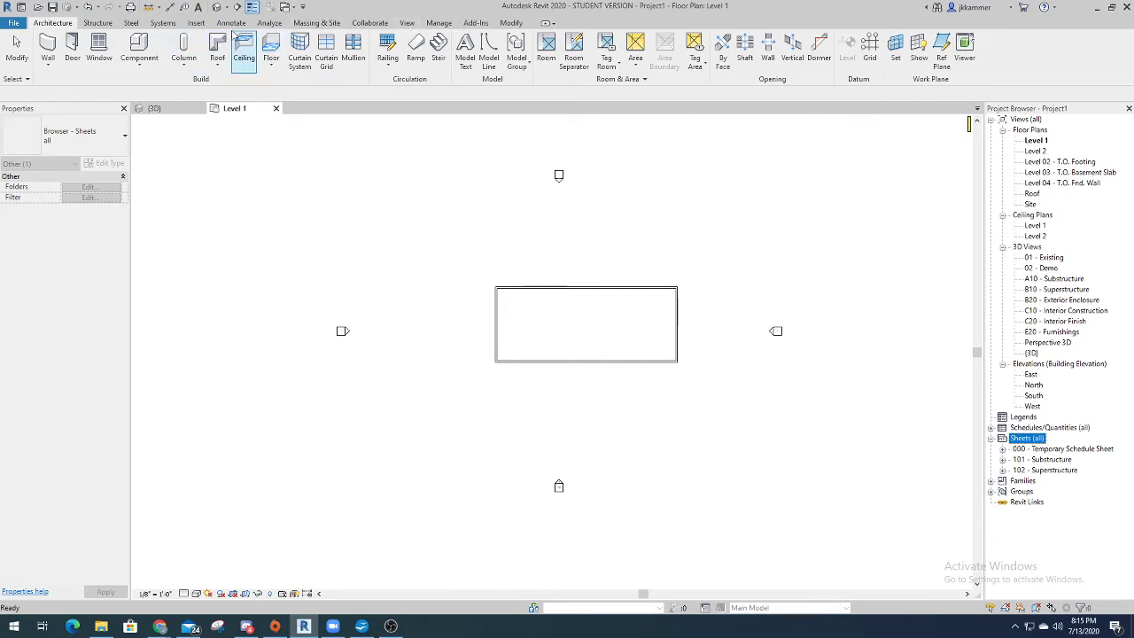
# Load the D 22 x 34 Horizontal titleblock from the US Imperial Titleblocks library folder
pyautogui.click(202, 24)
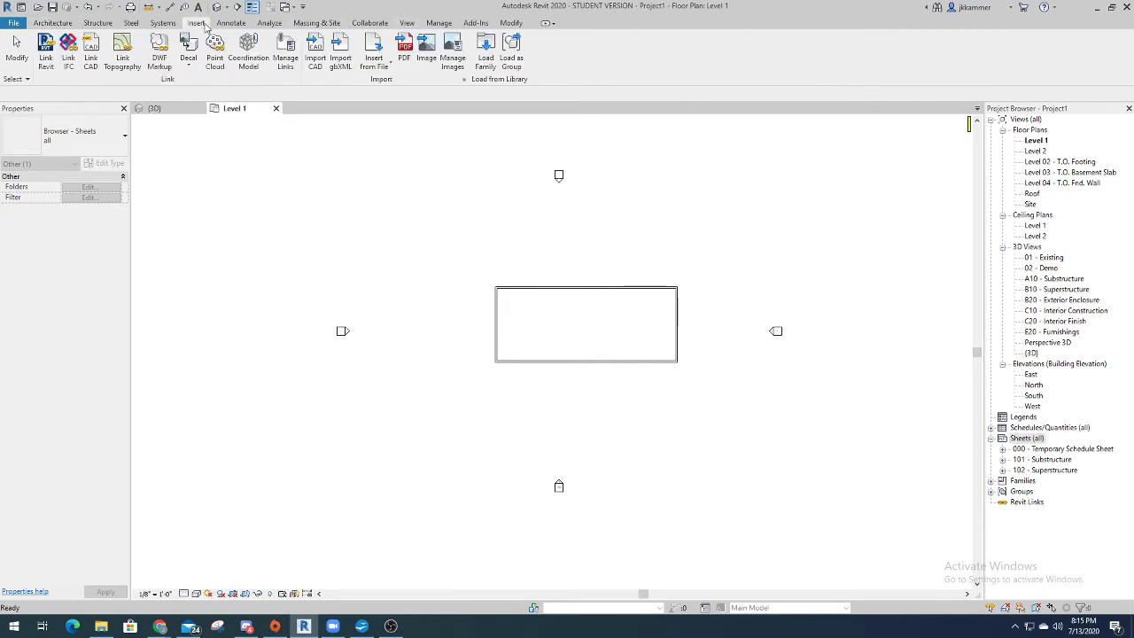
pyautogui.click(485, 54)
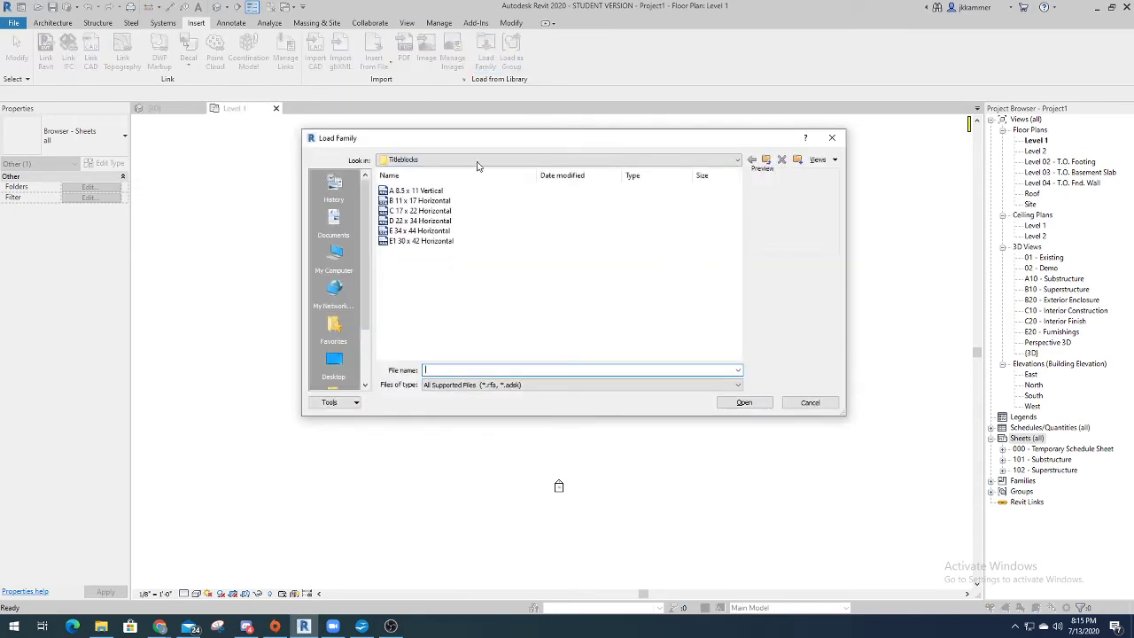
pyautogui.click(737, 159)
pyautogui.click(470, 246)
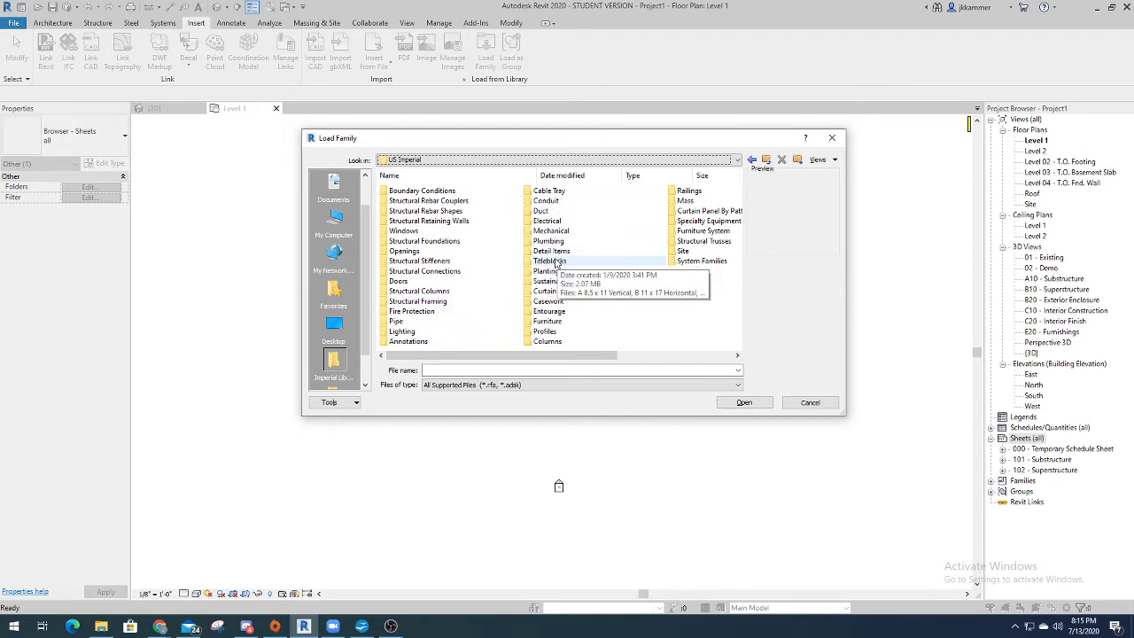
pyautogui.doubleClick(557, 265)
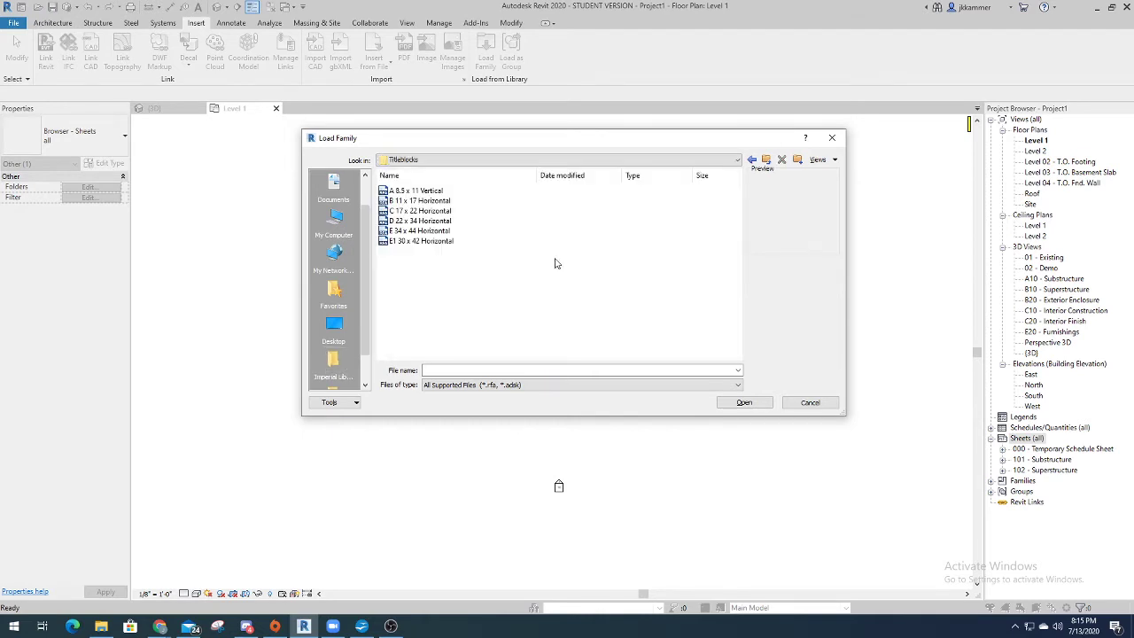
pyautogui.click(412, 222)
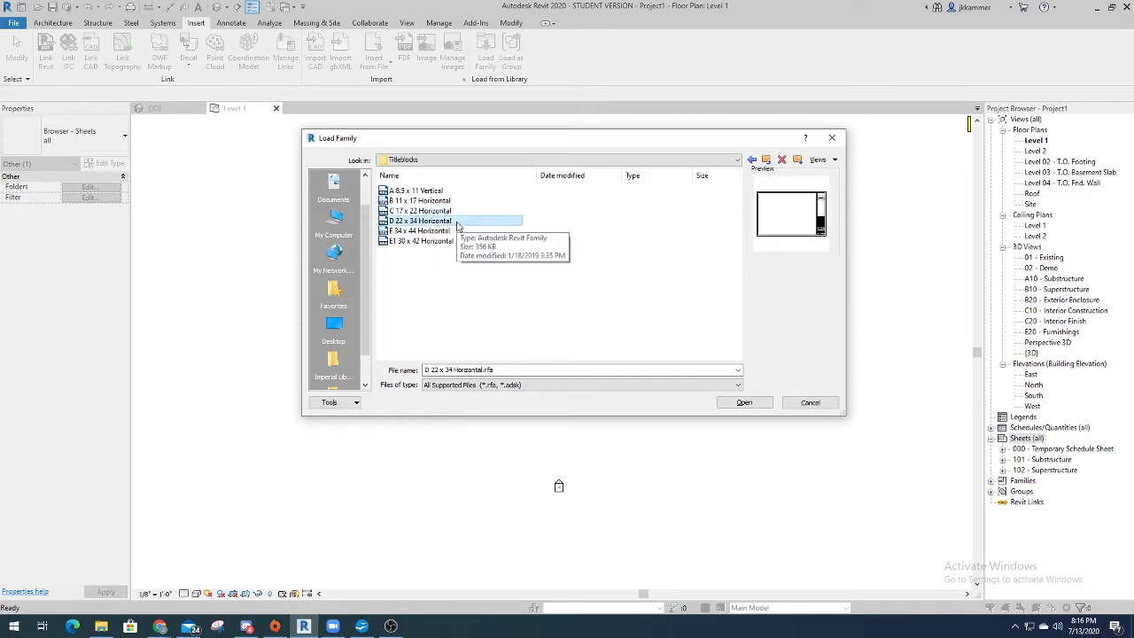
pyautogui.click(744, 402)
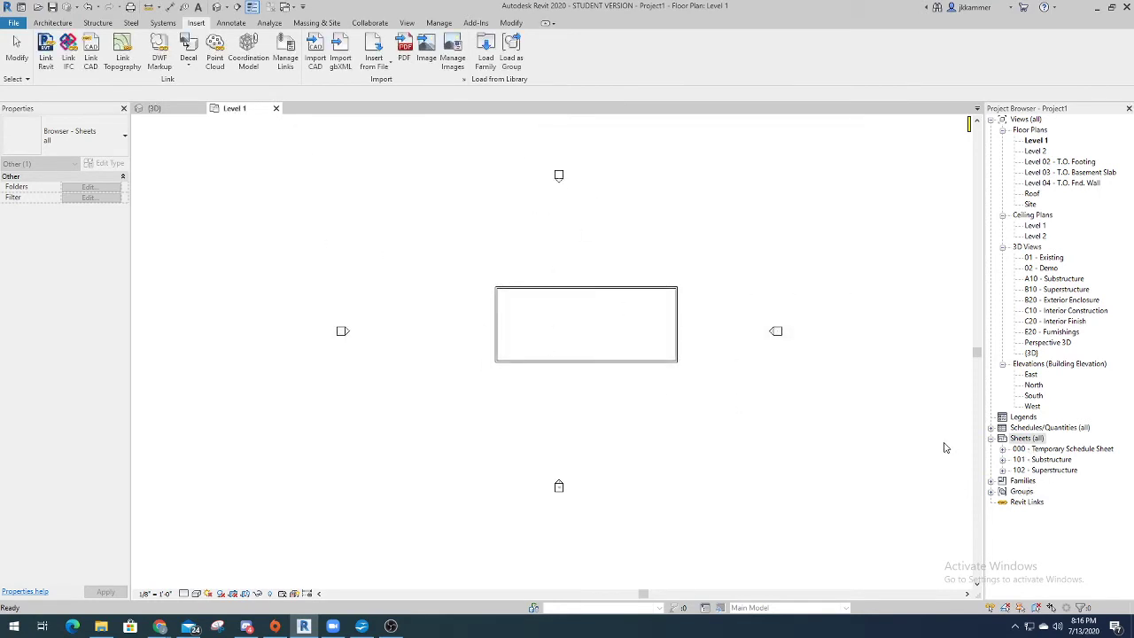
# Create new sheet 103 using the D 22 x 34 Horizontal titleblock
pyautogui.rightClick(1006, 442)
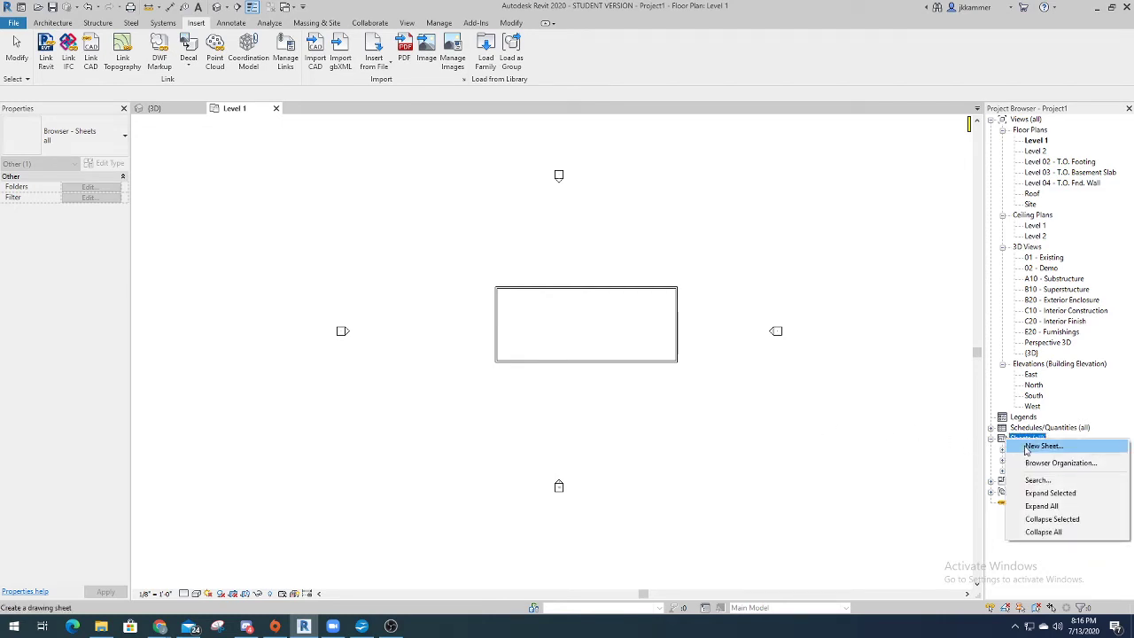
pyautogui.click(1028, 446)
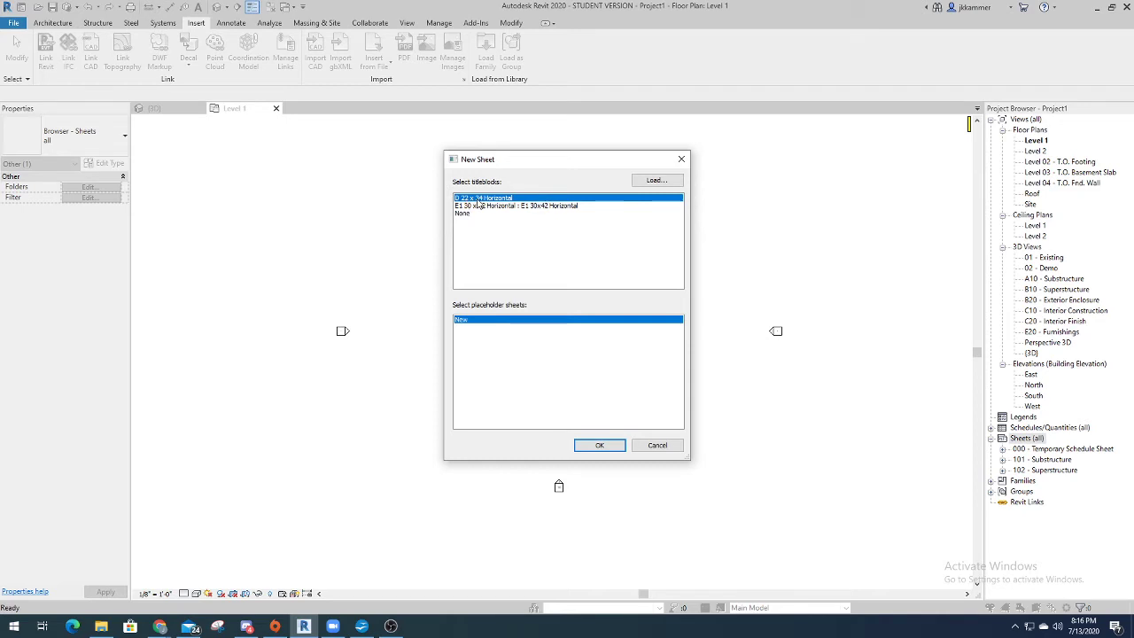
pyautogui.click(611, 447)
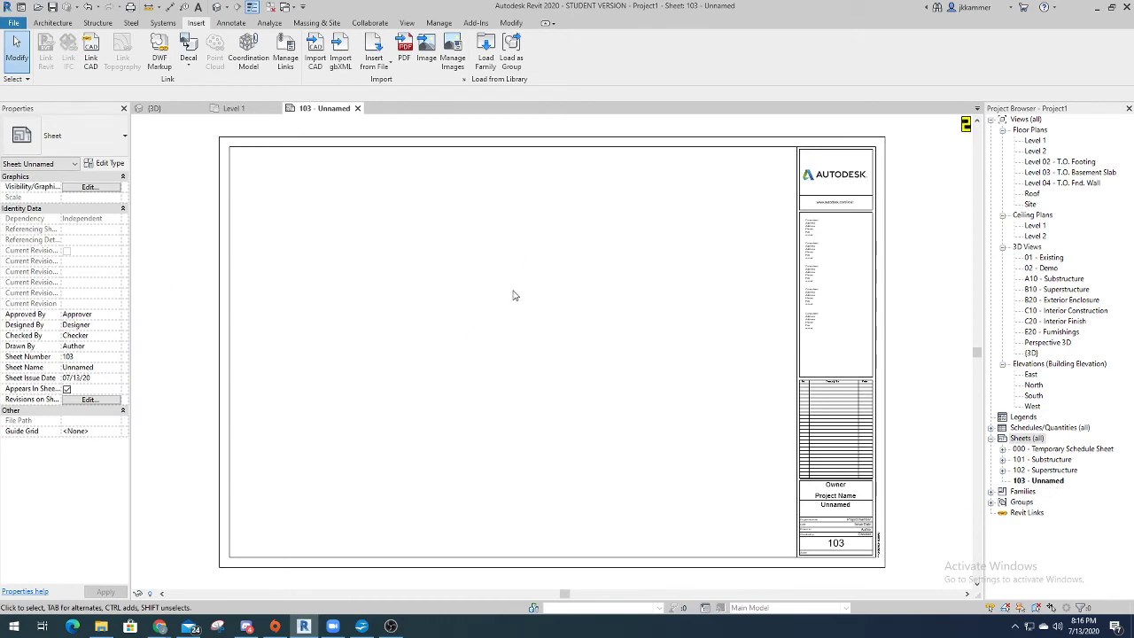
# Try dragging Level 1 onto sheet 103 and dismiss the 'already placed' warning
pyautogui.click(1035, 140)
pyautogui.moveTo(804, 229); pyautogui.dragTo(451, 285)
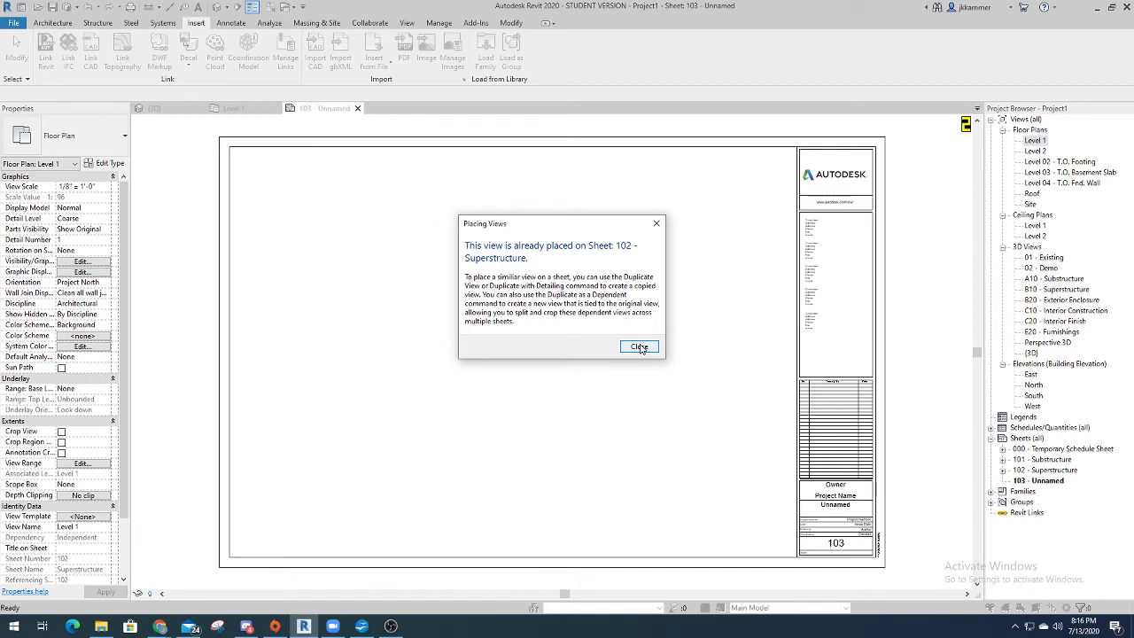
pyautogui.click(638, 346)
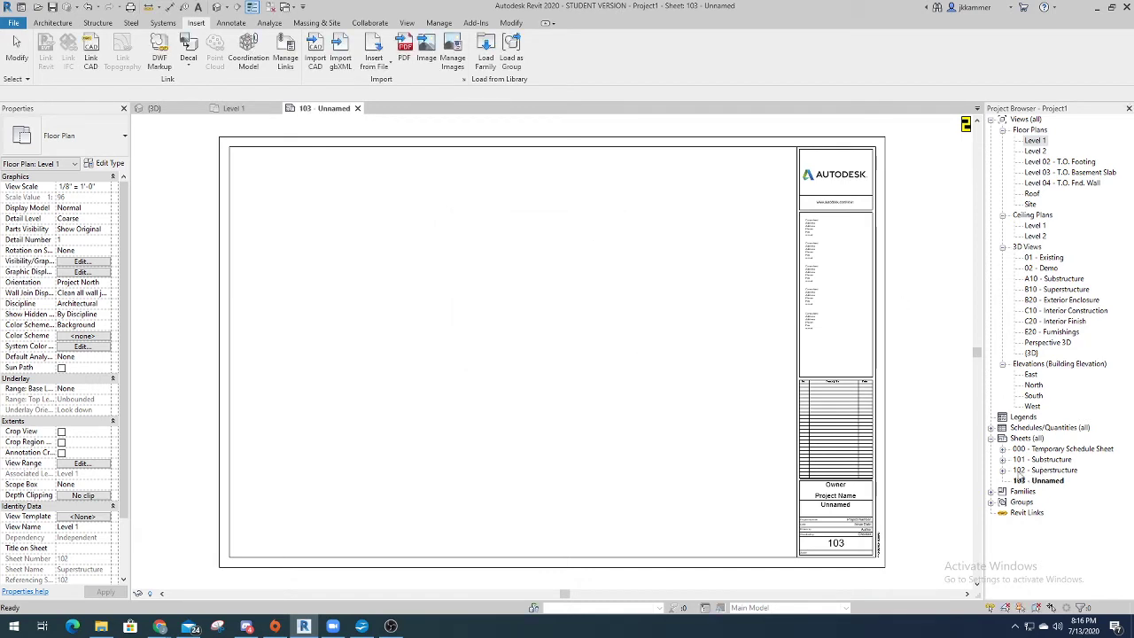
# Remove the Level 1 floor plan from sheet 102
pyautogui.click(1003, 470)
pyautogui.rightClick(1050, 502)
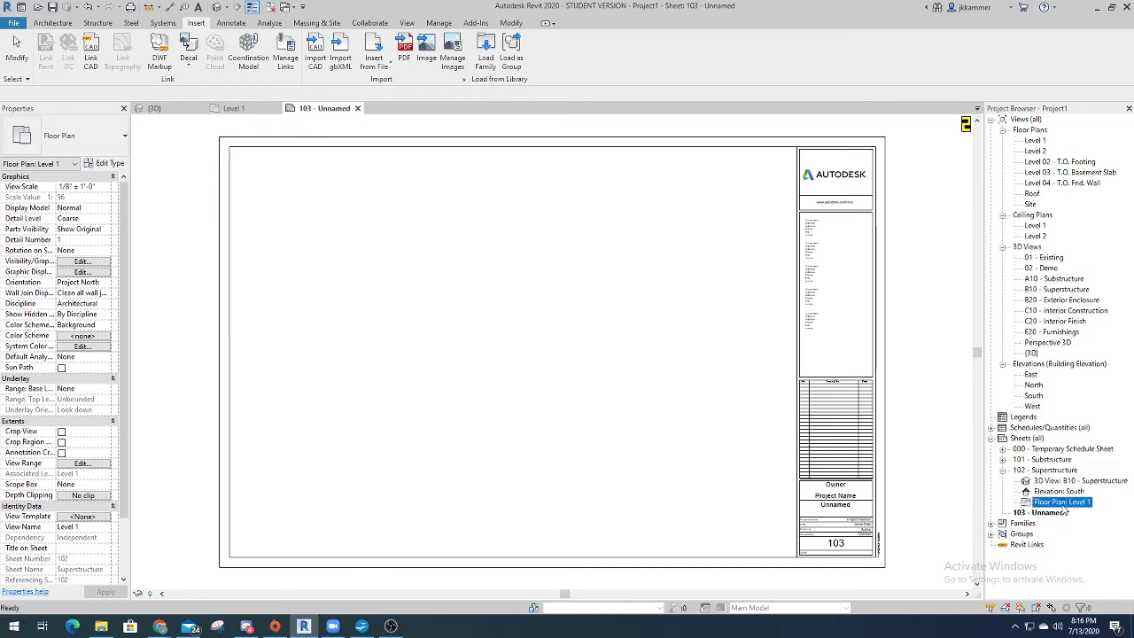
pyautogui.click(1061, 506)
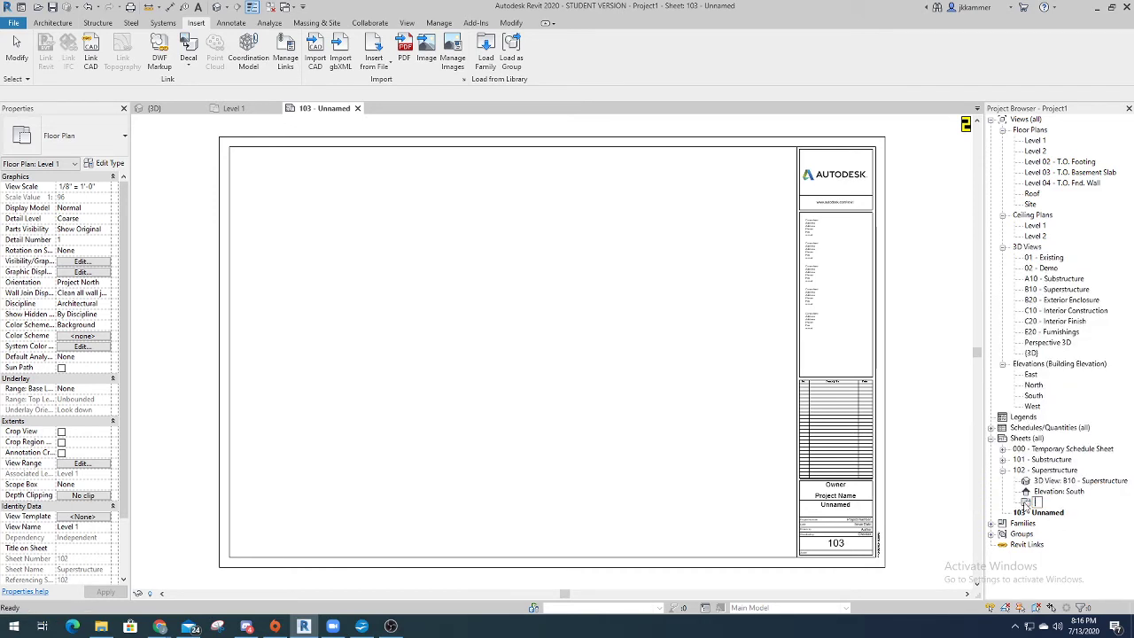
pyautogui.rightClick(1059, 503)
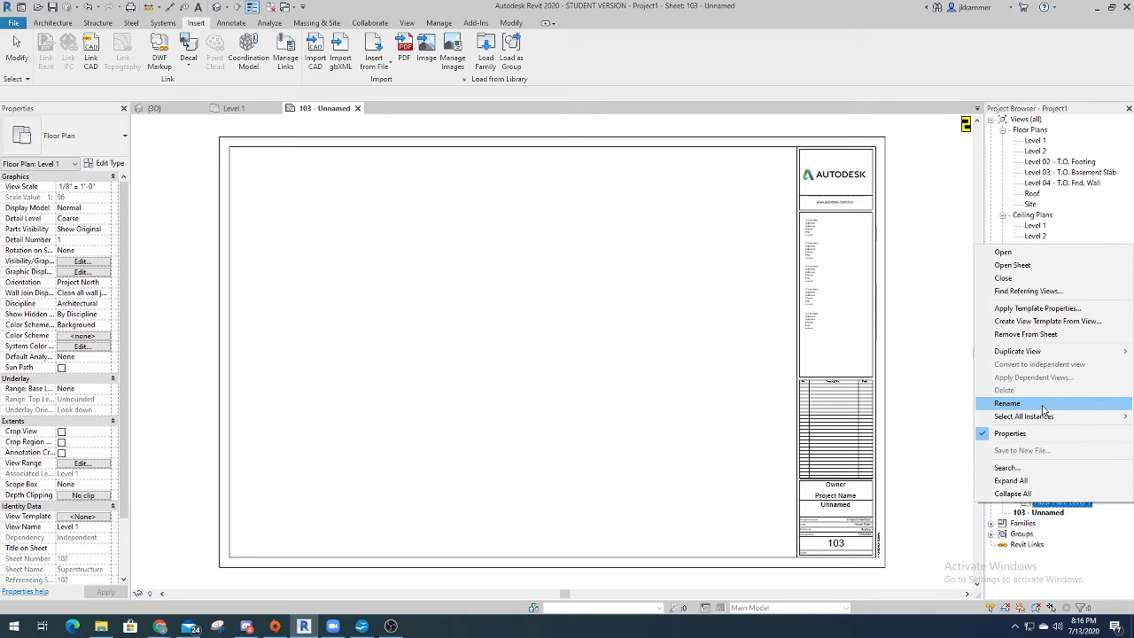
pyautogui.click(1033, 335)
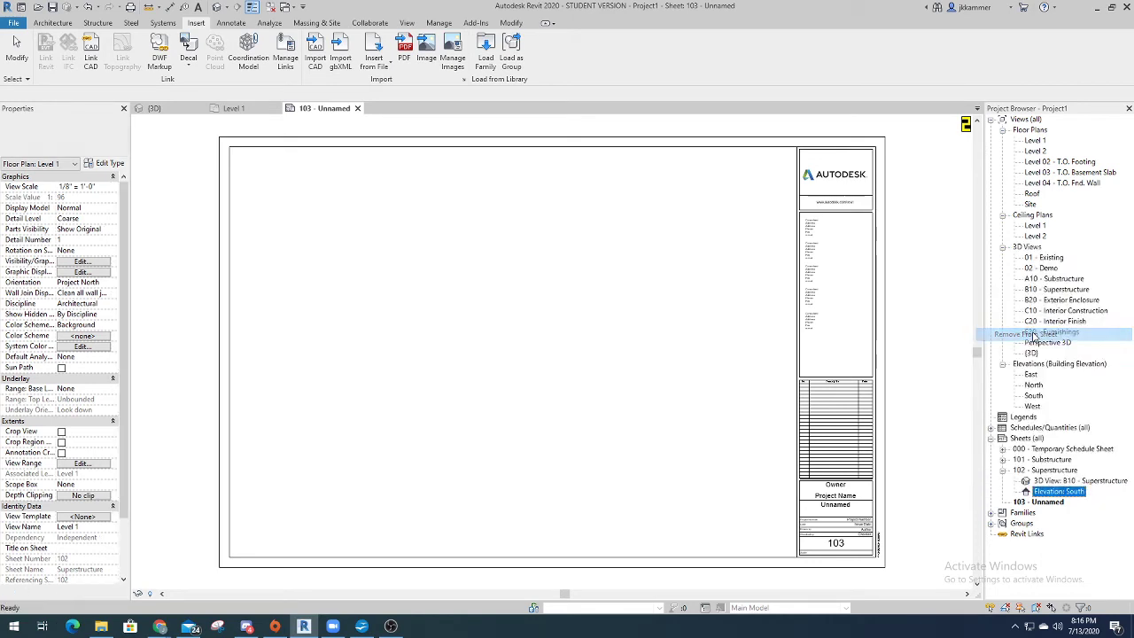
# Place the Level 1 floor plan as a viewport on sheet 103
pyautogui.click(1045, 503)
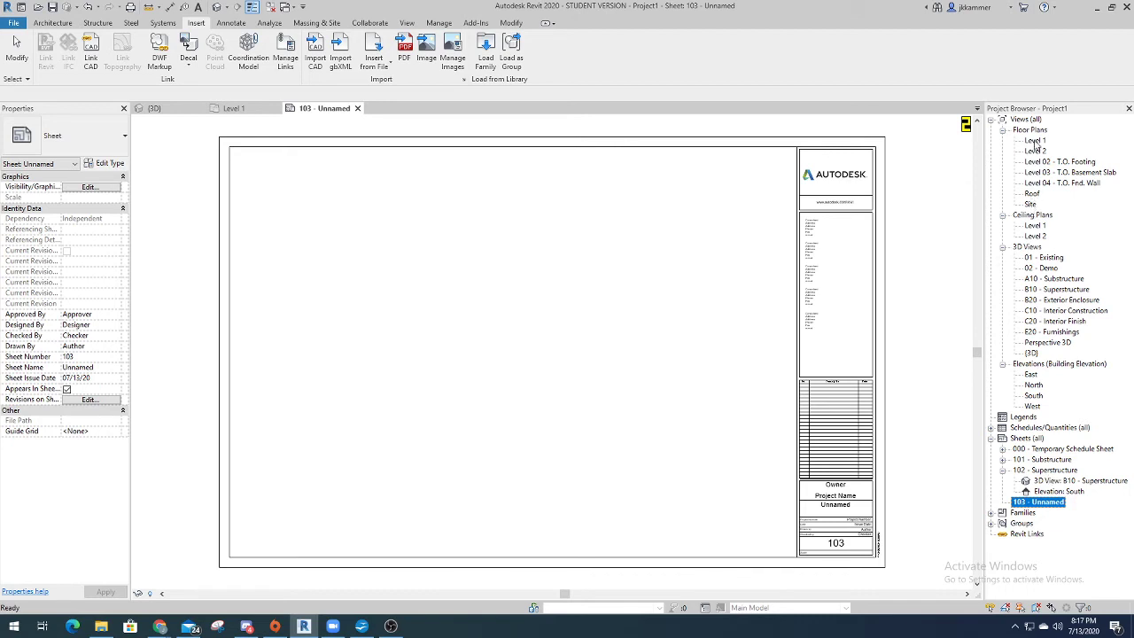
pyautogui.moveTo(1034, 142); pyautogui.dragTo(525, 348)
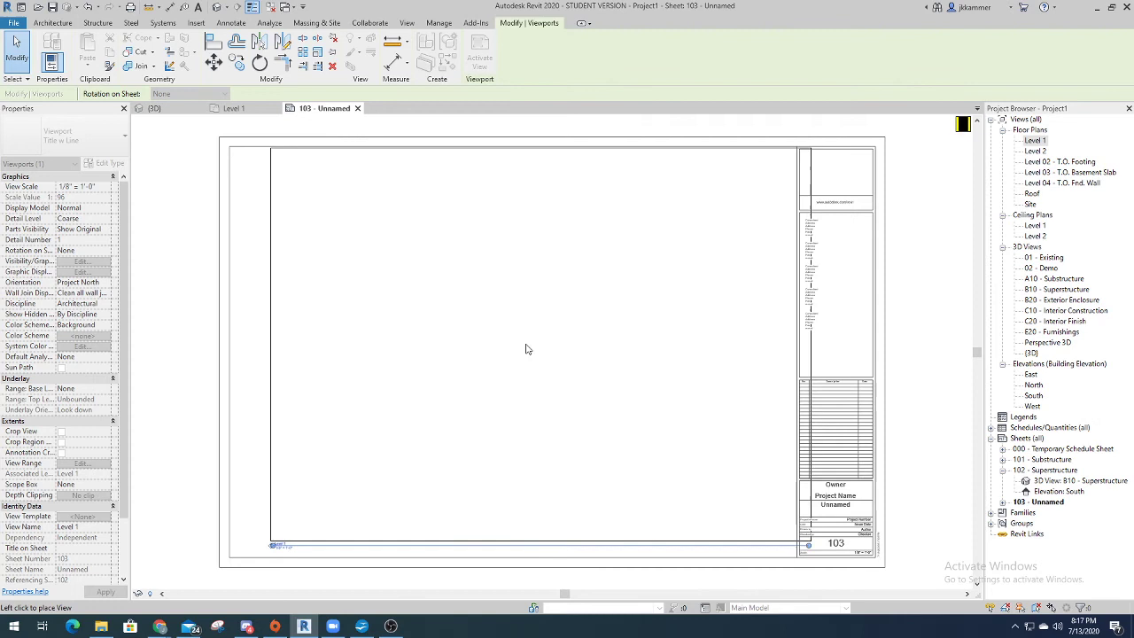
pyautogui.click(520, 349)
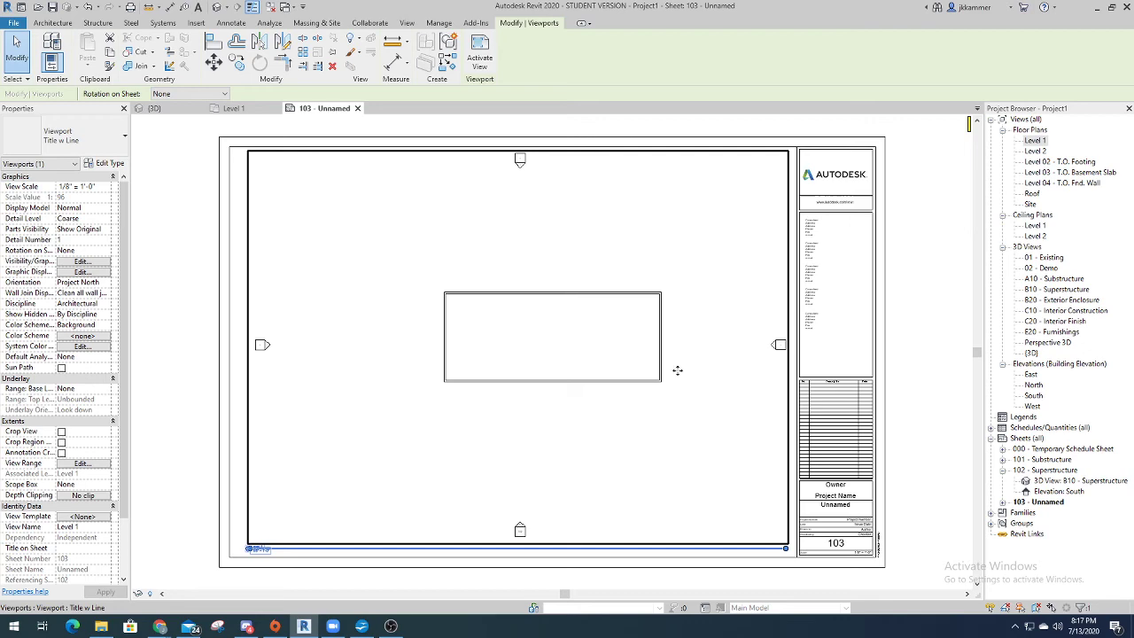
# Renumber sheet 103 to 'Lvl 1'
pyautogui.rightClick(1055, 502)
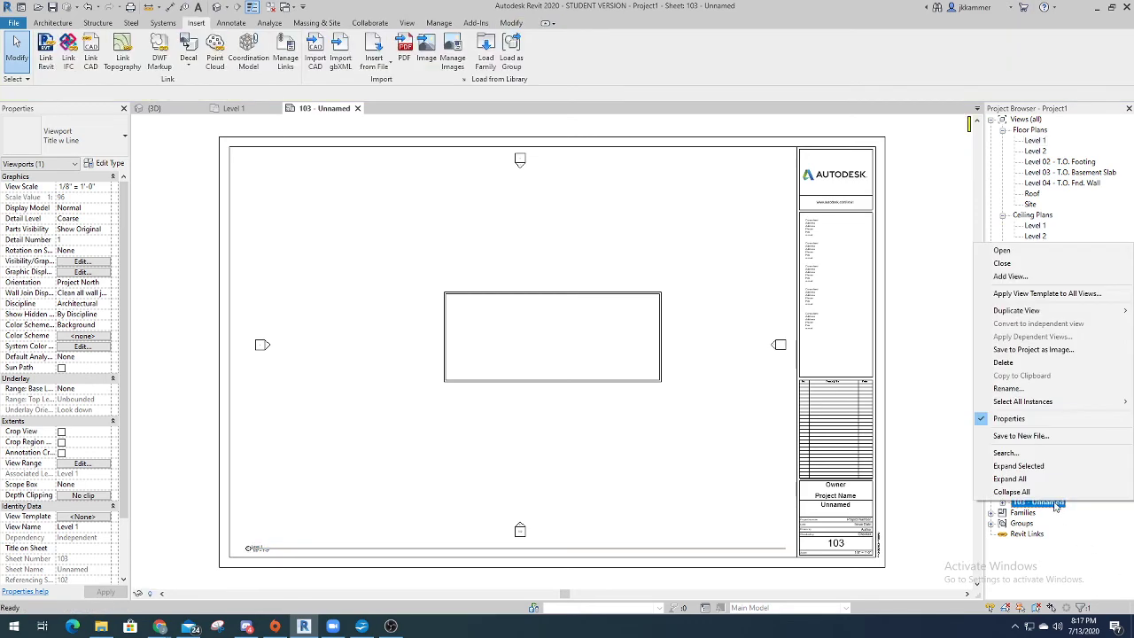
pyautogui.click(1007, 388)
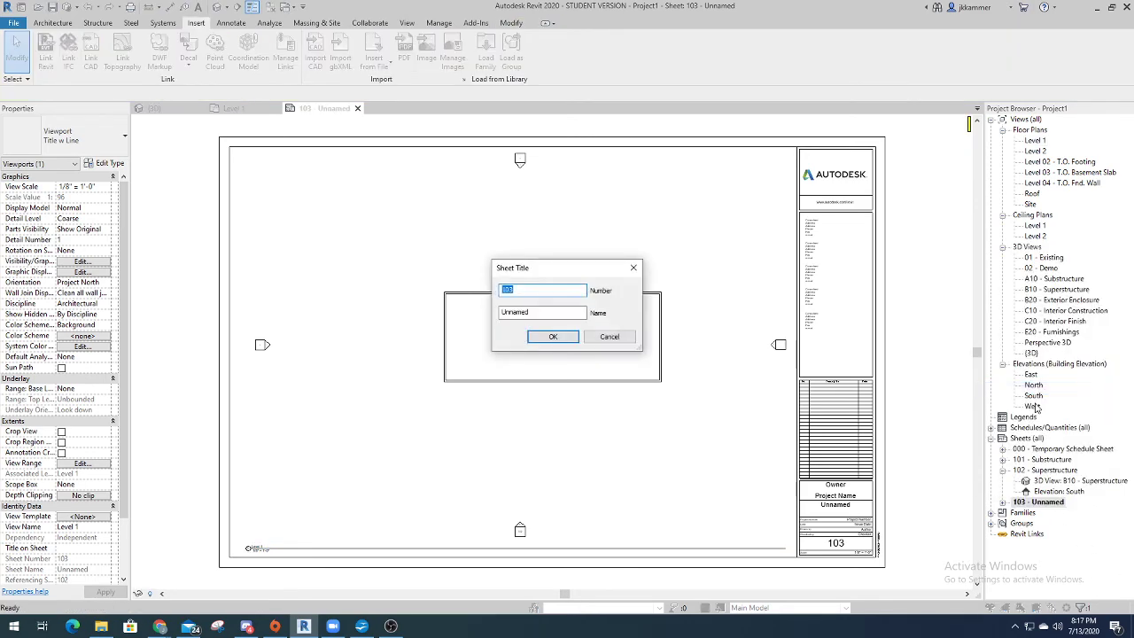
pyautogui.write('Lvl 1')
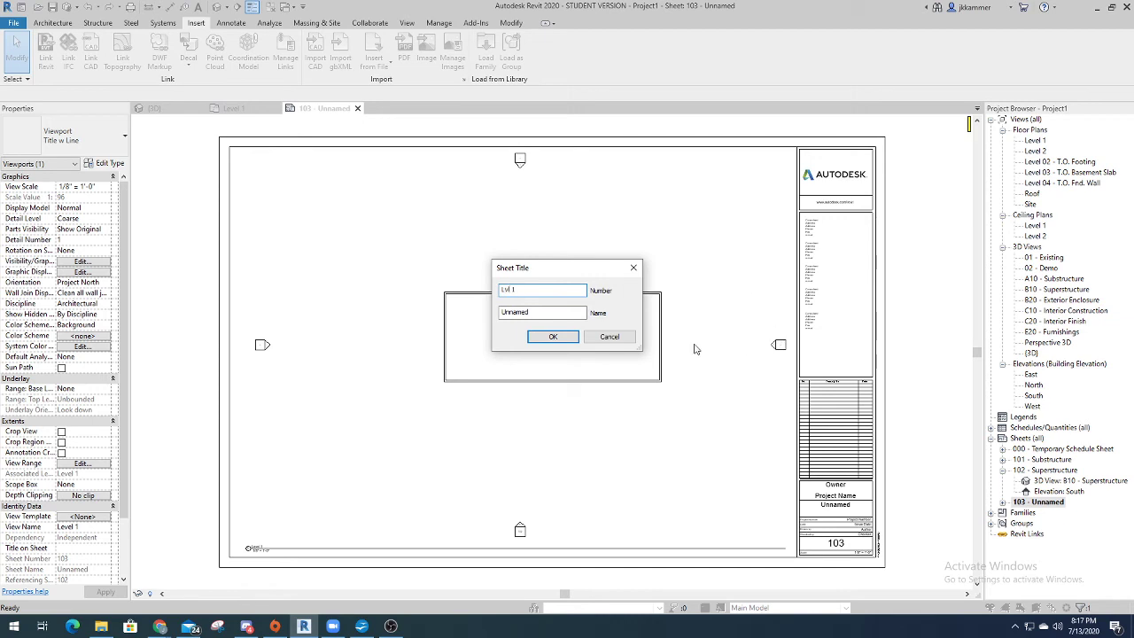
pyautogui.click(568, 341)
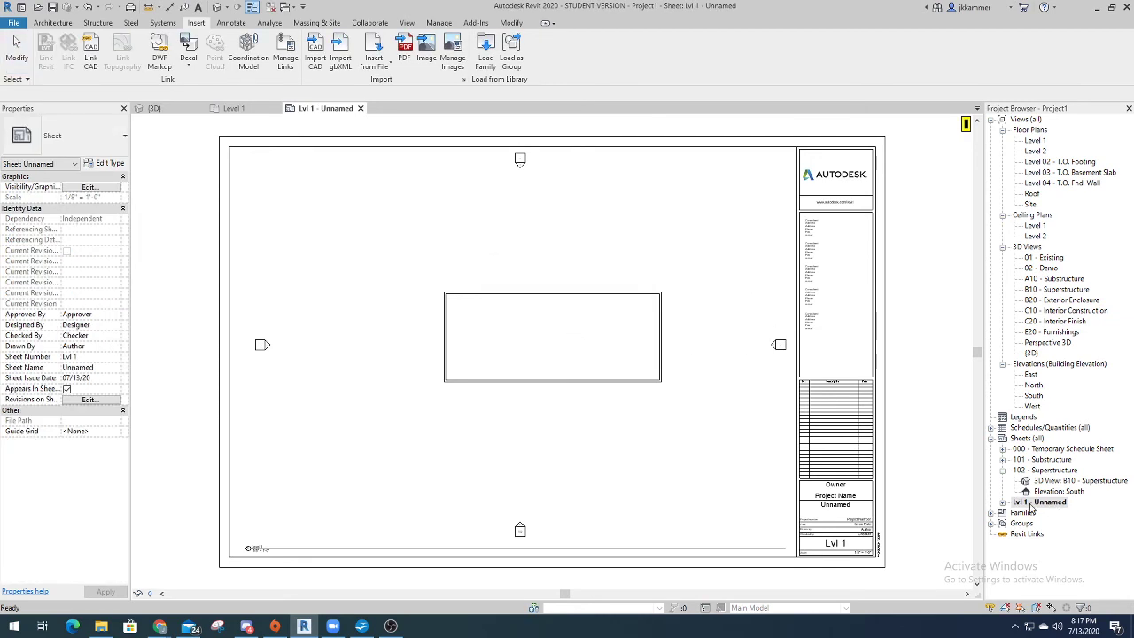
# Name the sheet 'intro' by editing the title block's Unnamed label
pyautogui.scroll(3, 246, 551)
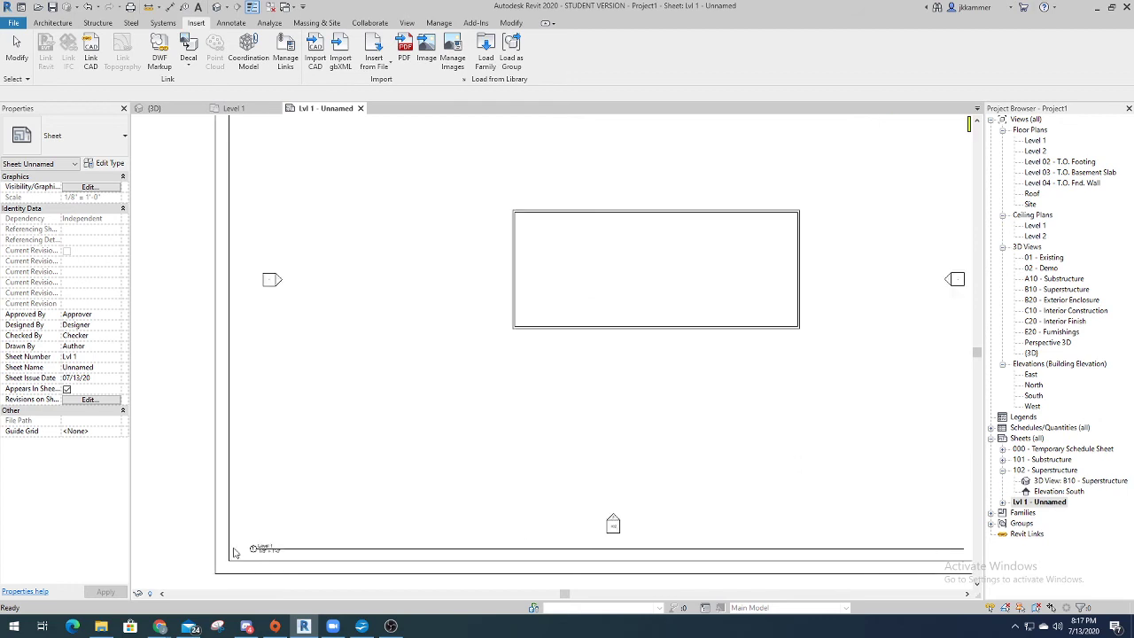
pyautogui.scroll(-5, 272, 554)
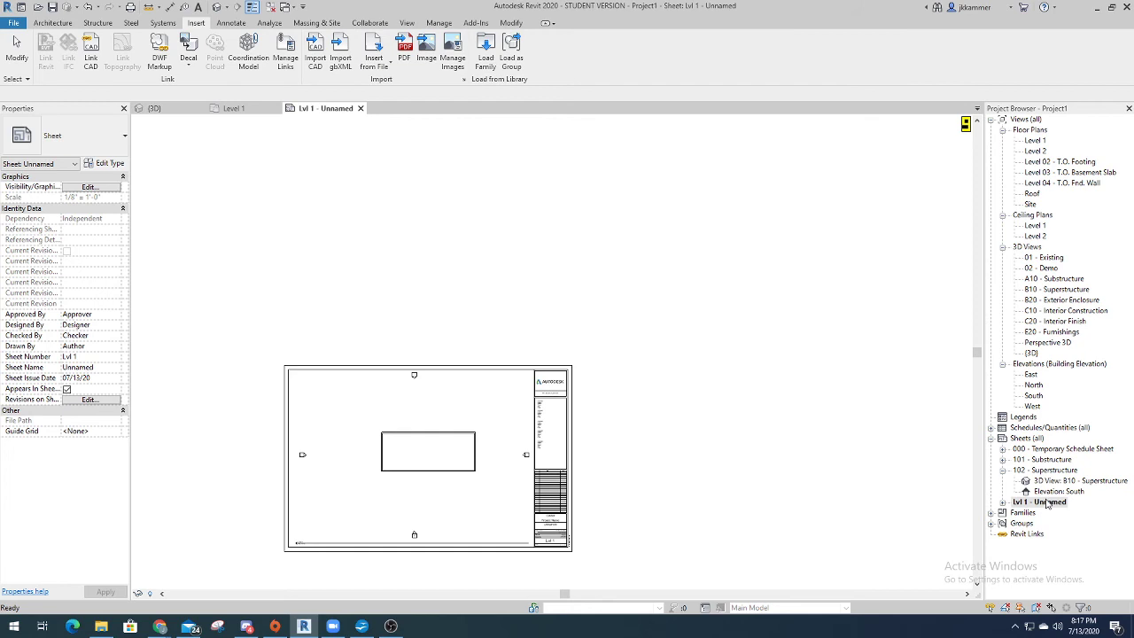
pyautogui.scroll(5, 519, 556)
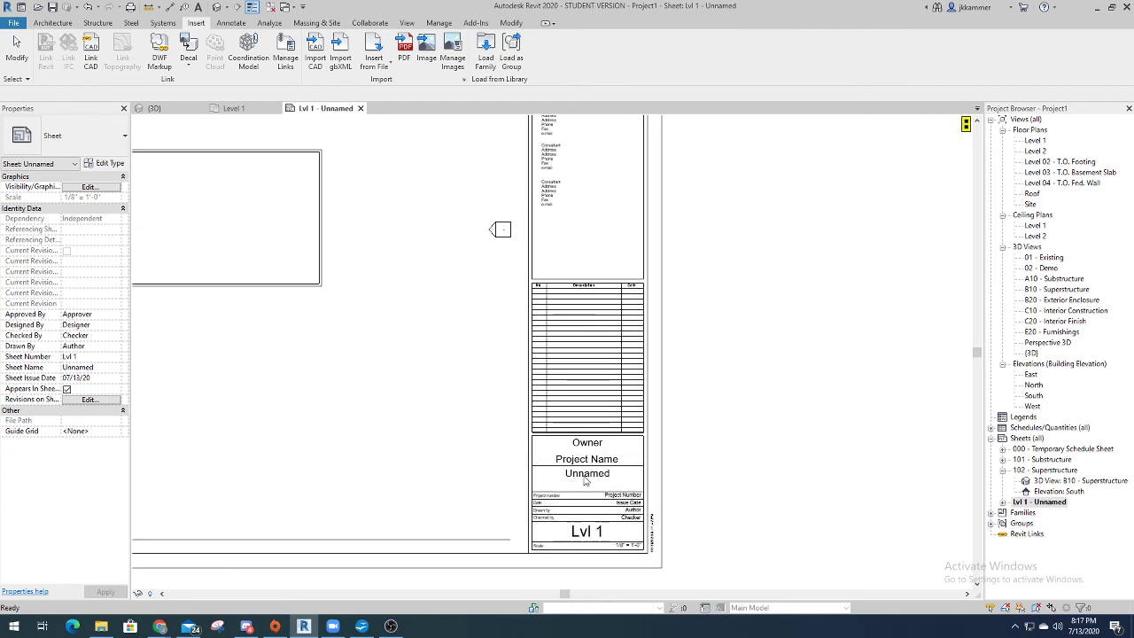
pyautogui.click(585, 480)
pyautogui.rightClick(583, 478)
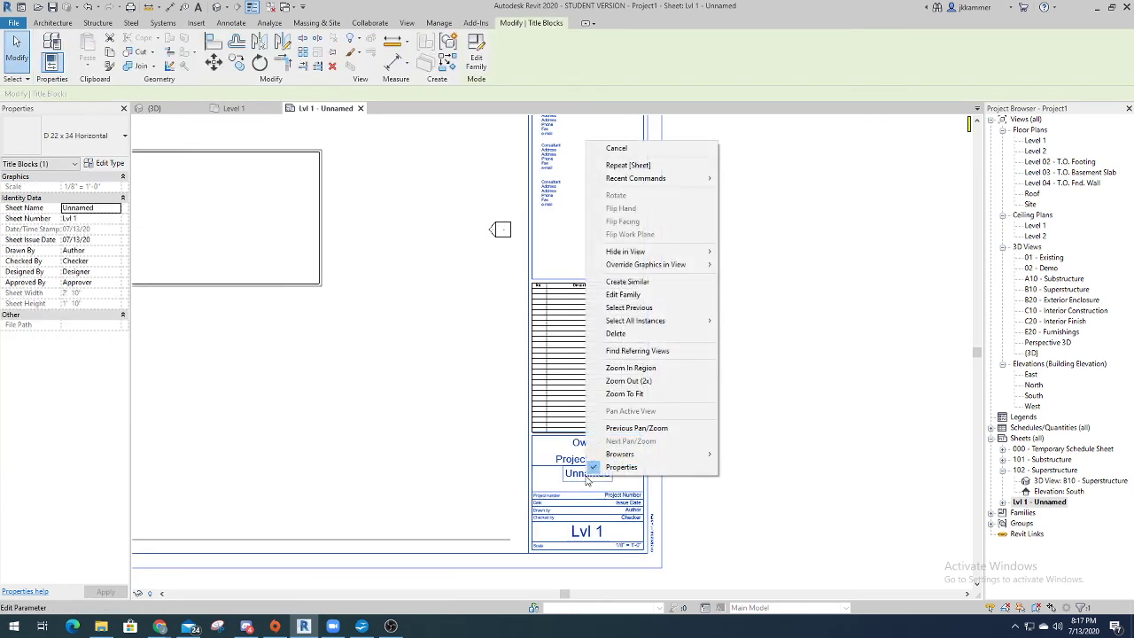
pyautogui.click(578, 477)
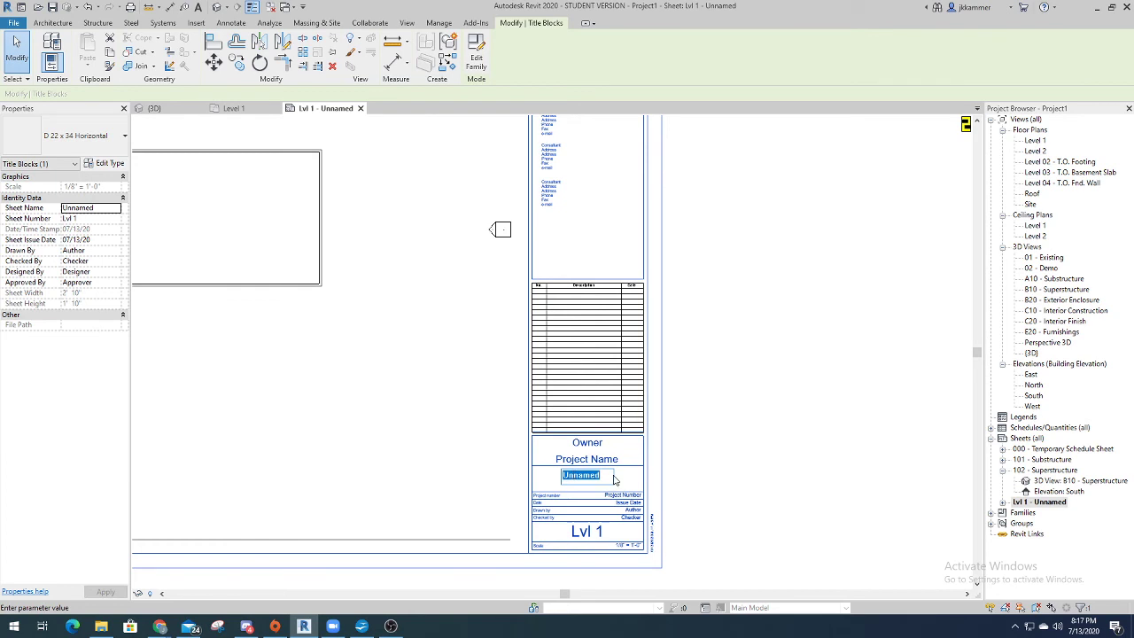
pyautogui.write('0')
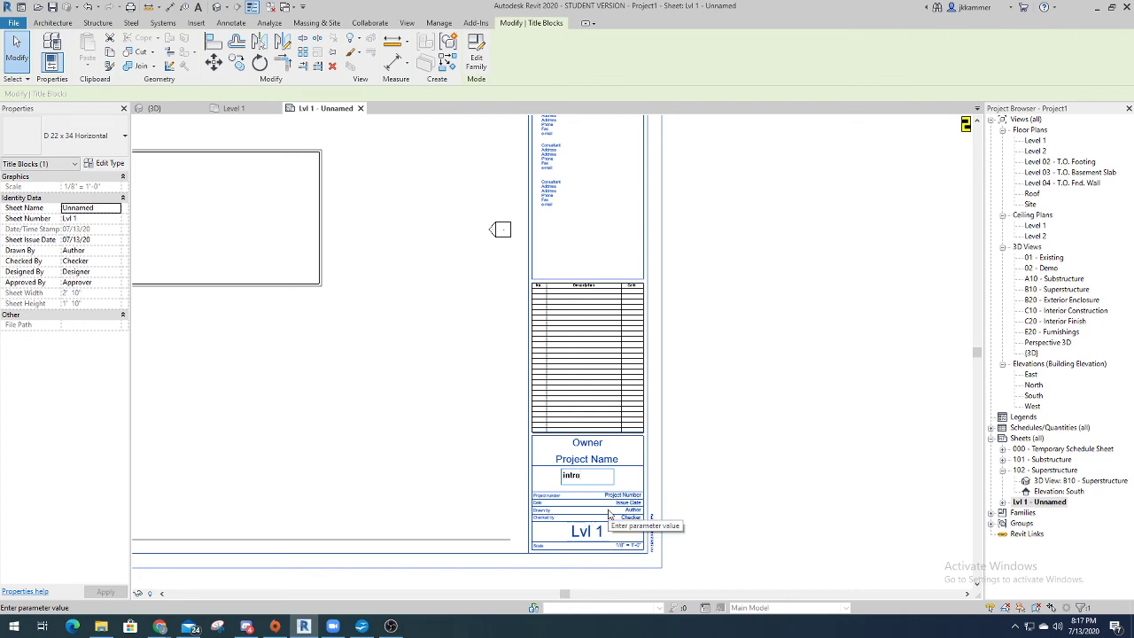
pyautogui.press('Return')
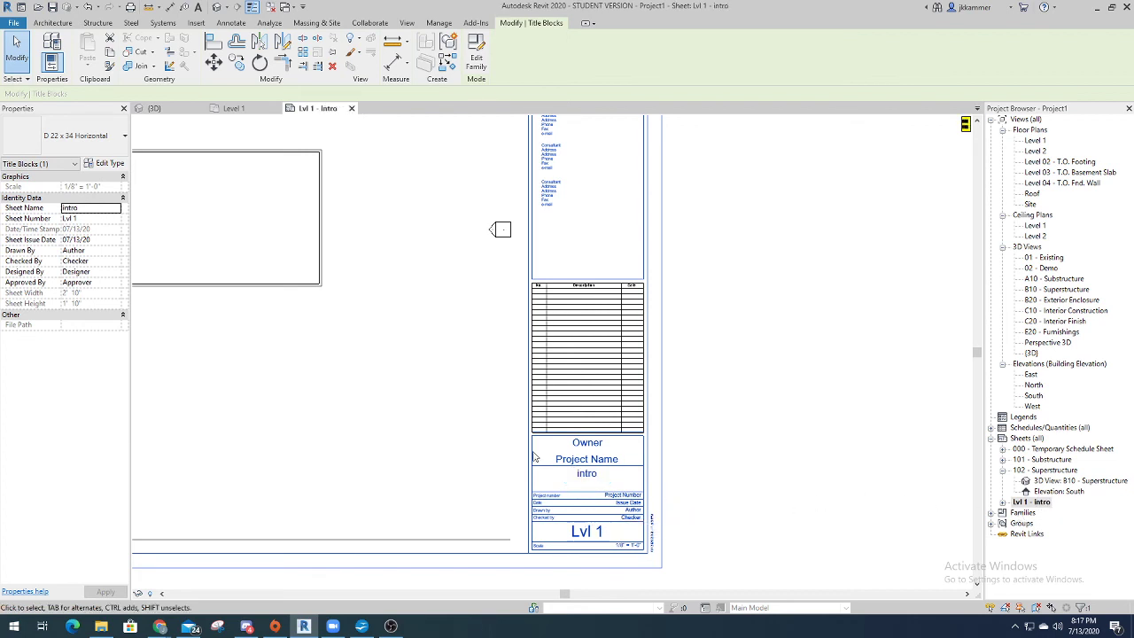
pyautogui.scroll(-5, 496, 425)
pyautogui.moveTo(547, 425); pyautogui.dragTo(659, 494, button='middle')
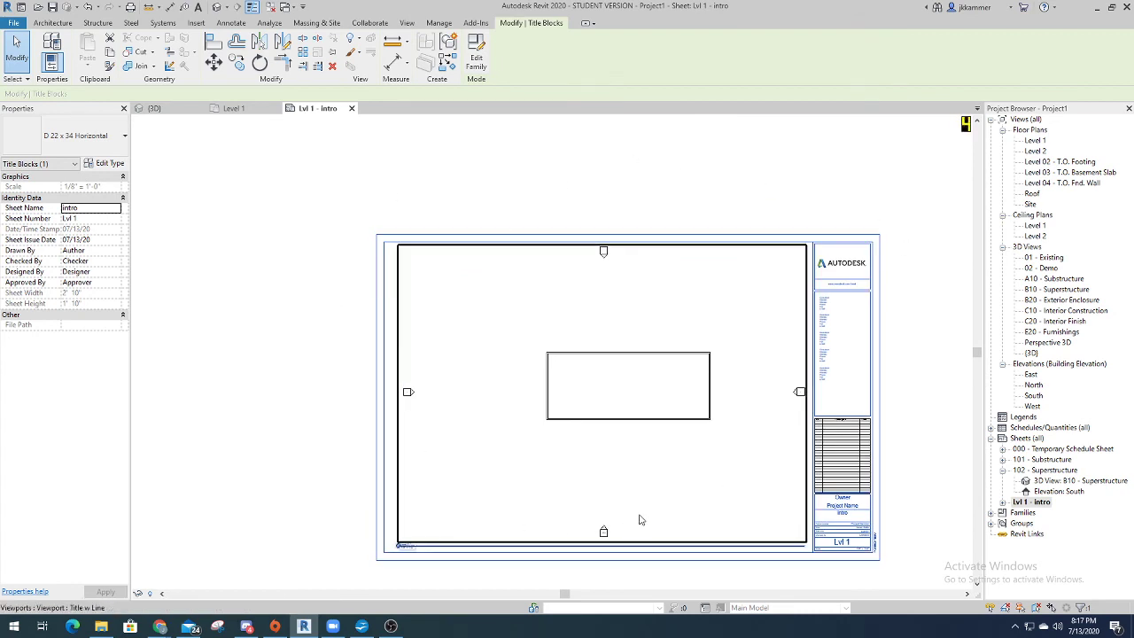
pyautogui.moveTo(717, 473); pyautogui.dragTo(678, 439, button='middle')
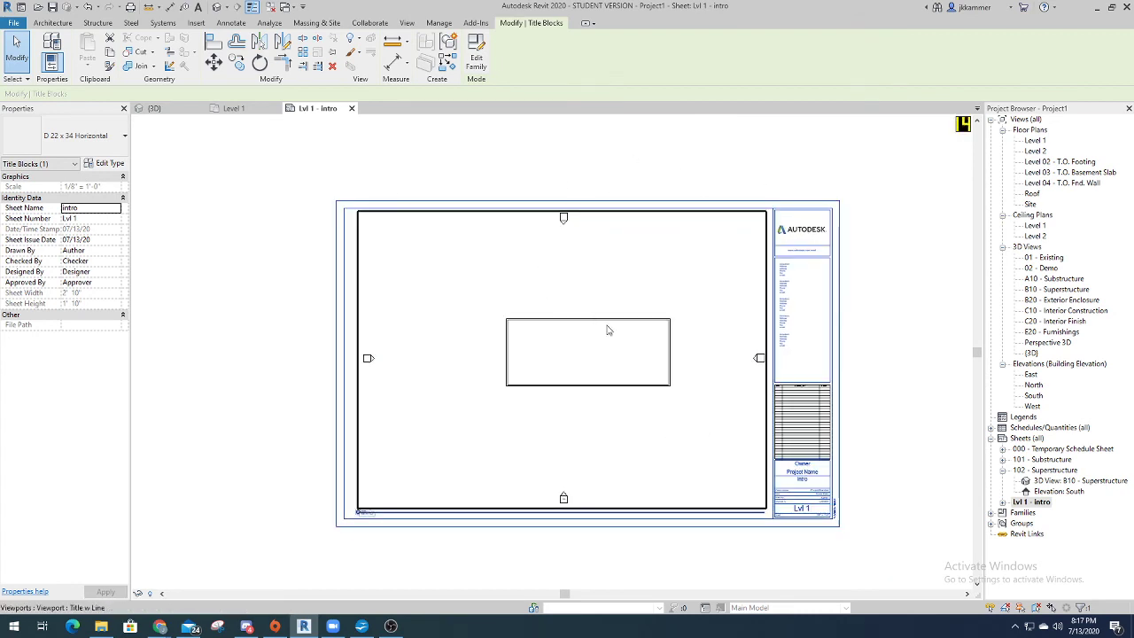